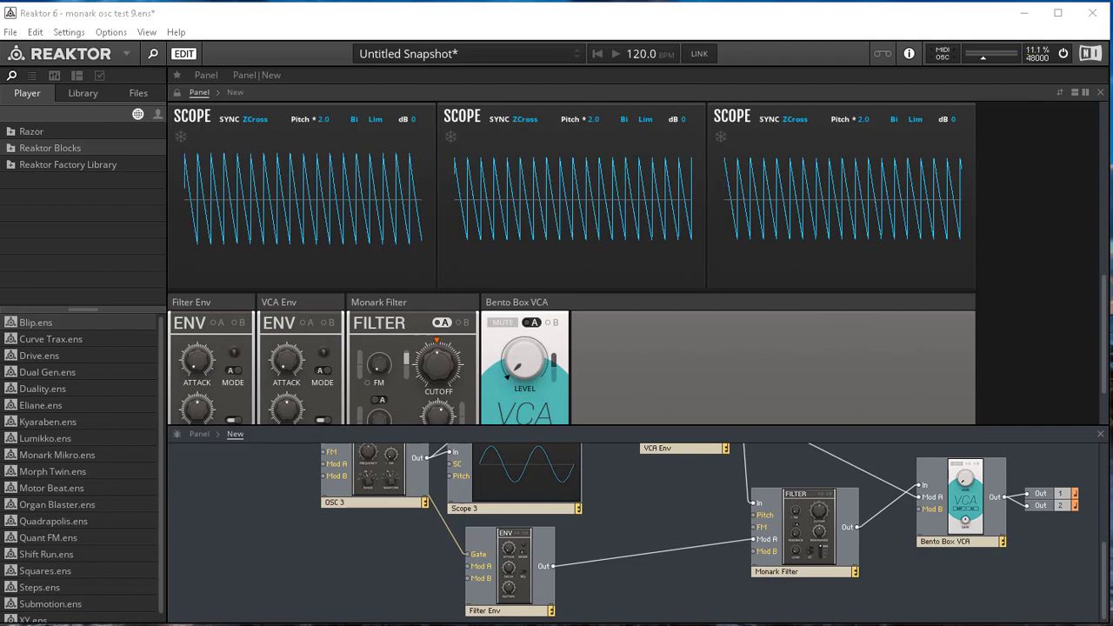
- Review the panel's oscillator, scope, envelope, filter and VCA blocks, including the model name shown on each oscillator
{"action": "scroll", "coordinate": [741, 338], "scroll_direction": "down", "scroll_amount": 2}
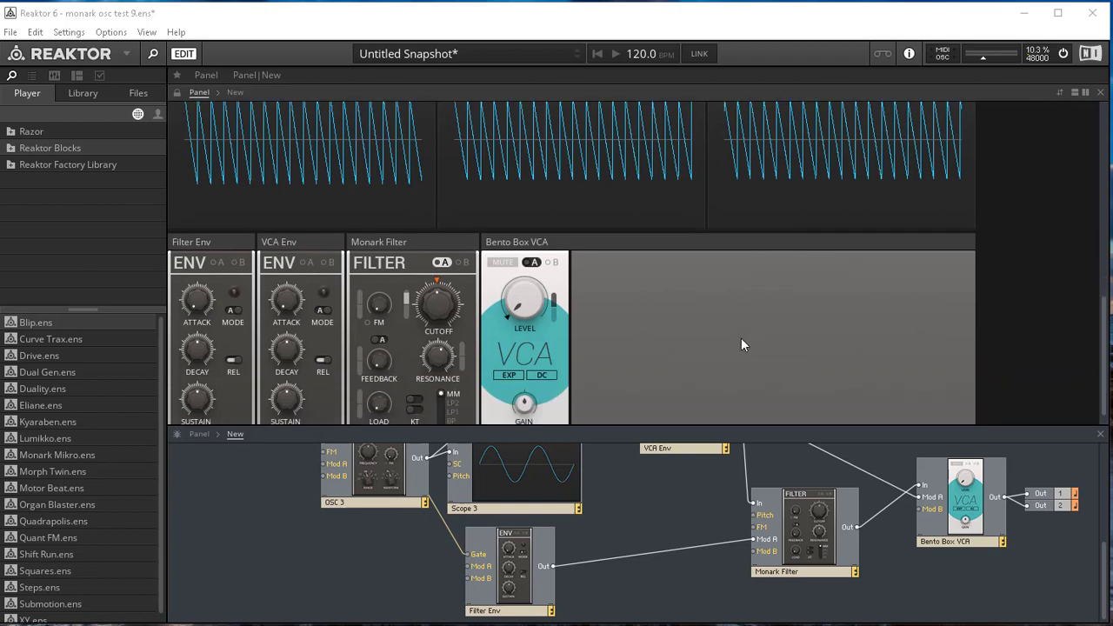
{"action": "scroll", "coordinate": [705, 304], "scroll_direction": "up", "scroll_amount": 10}
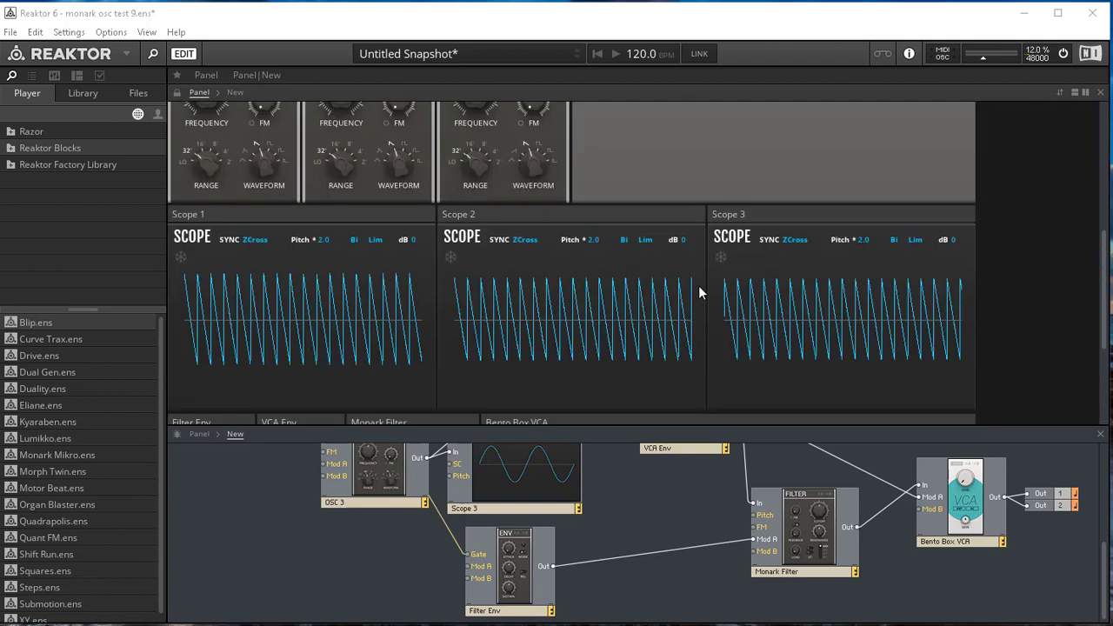
{"action": "scroll", "coordinate": [677, 250], "scroll_direction": "up", "scroll_amount": 2}
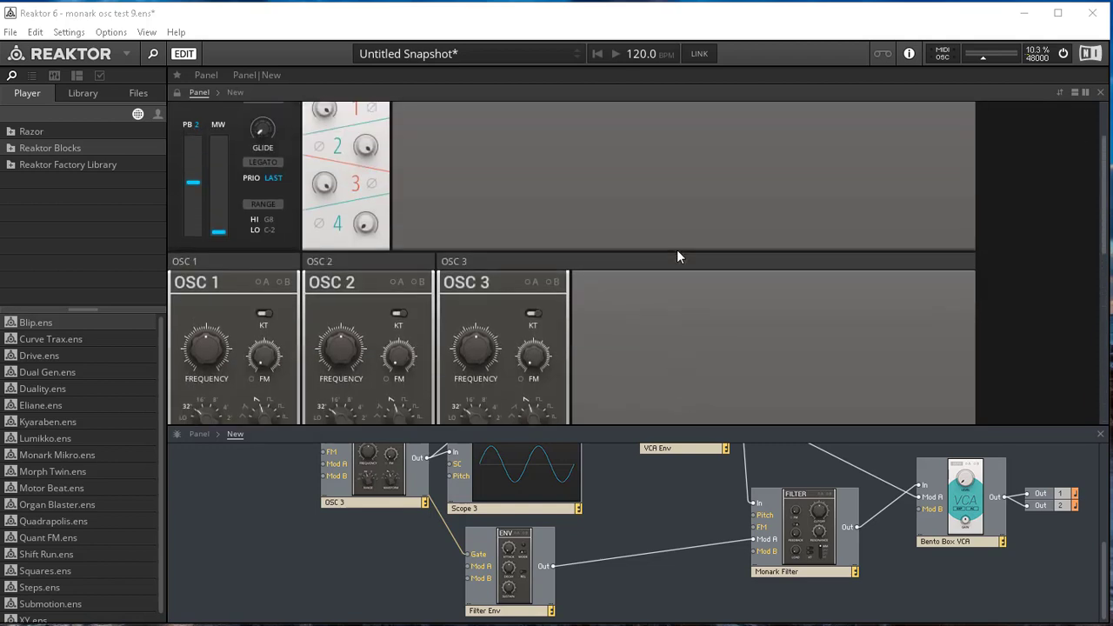
{"action": "scroll", "coordinate": [677, 249], "scroll_direction": "down", "scroll_amount": 2}
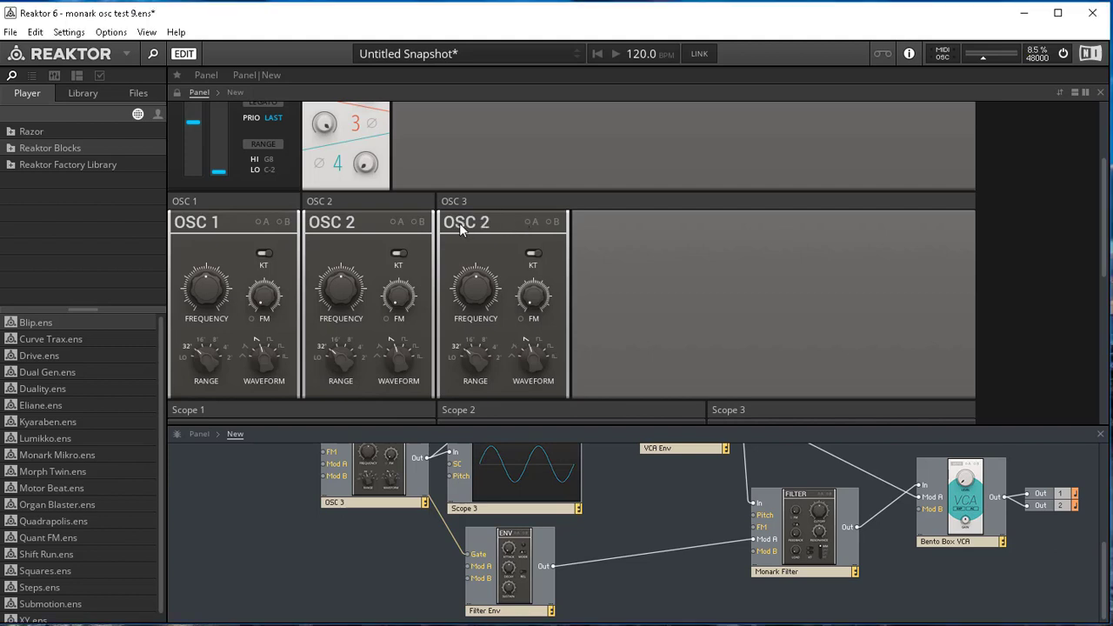
{"action": "mouse_move", "coordinate": [461, 228]}
{"action": "scroll", "coordinate": [596, 301], "scroll_direction": "down", "scroll_amount": 1}
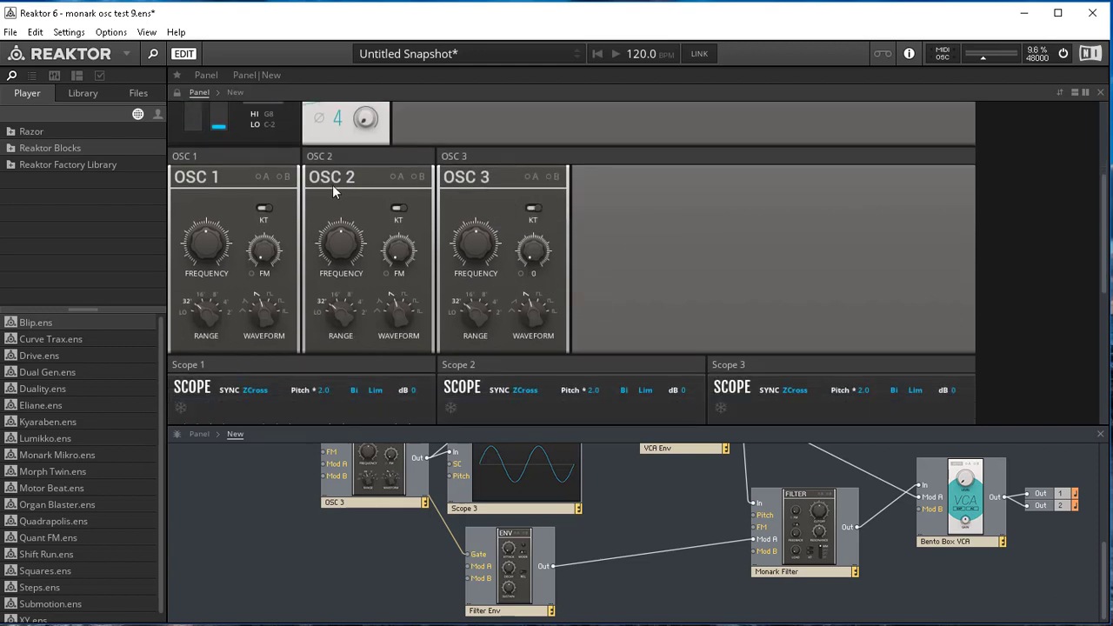
{"action": "mouse_move", "coordinate": [333, 189]}
{"action": "mouse_move", "coordinate": [538, 210]}
- Enlarge the structure view to show the whole patch and move the Filter Env block closer to the OSC 3 block
{"action": "left_click_drag", "start_coordinate": [609, 428], "coordinate": [599, 190]}
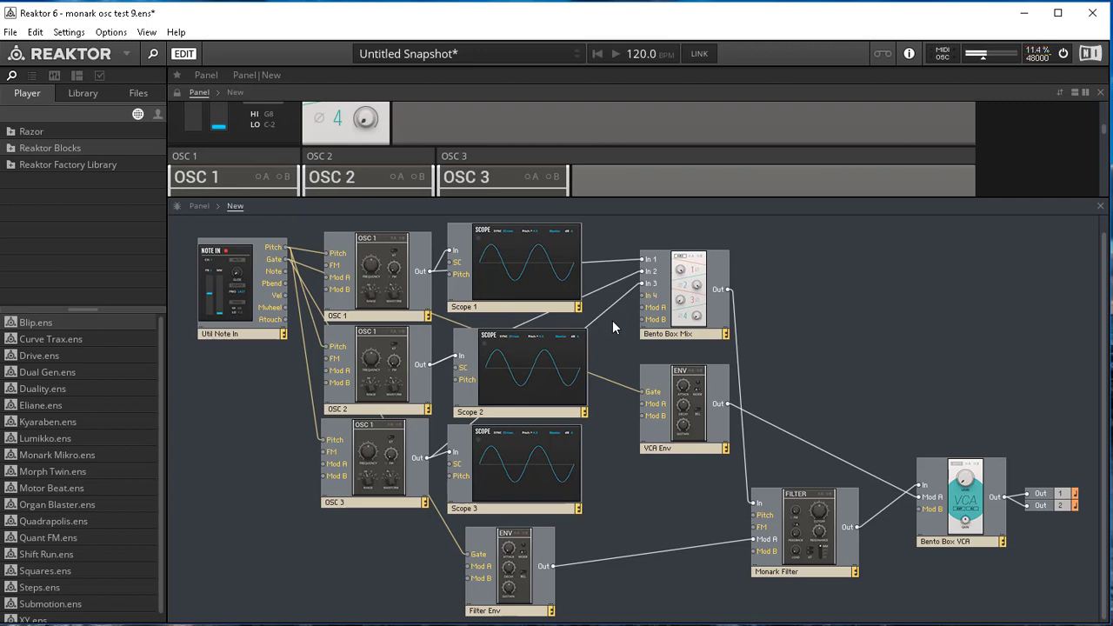
{"action": "mouse_move", "coordinate": [581, 266]}
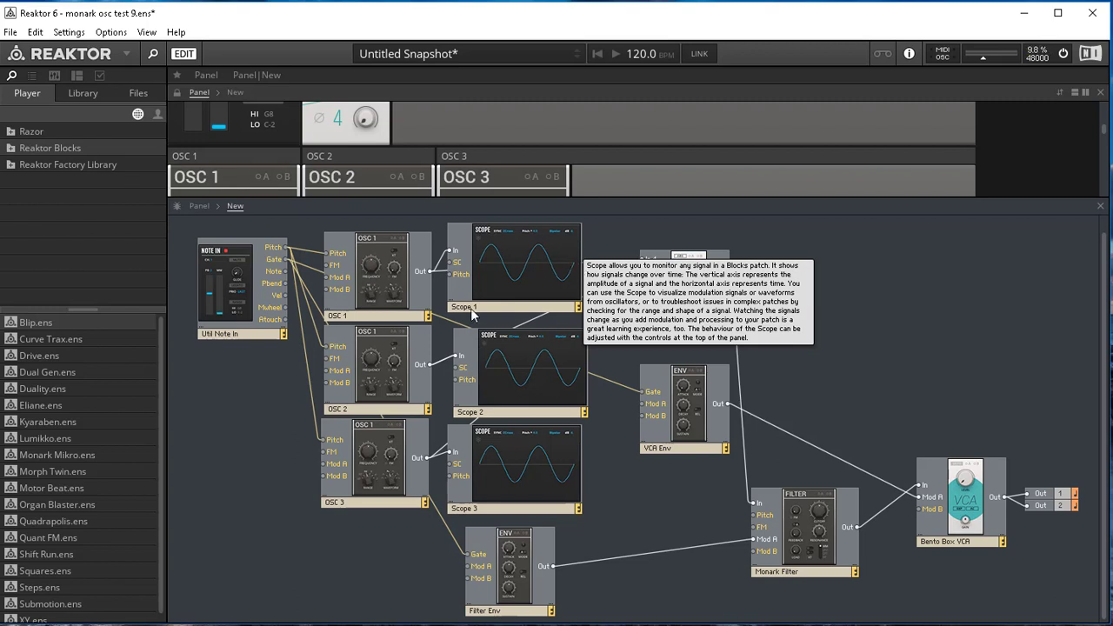
{"action": "left_click_drag", "start_coordinate": [467, 546], "coordinate": [420, 550]}
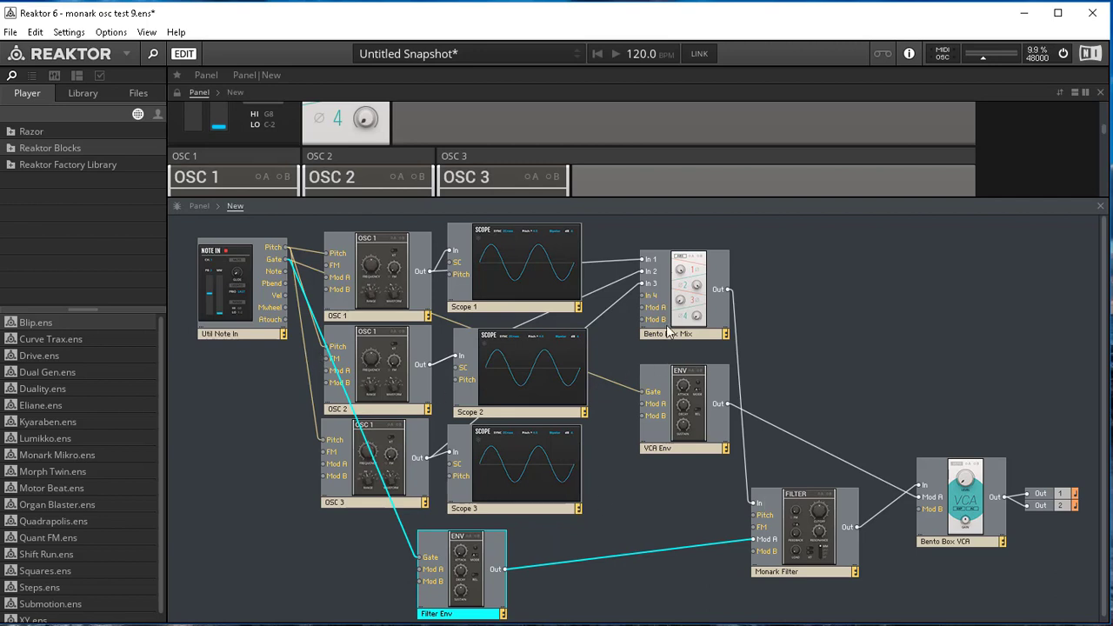
- Enlarge the panel view so the three oscillators and their scopes are displayed together
{"action": "mouse_move", "coordinate": [715, 318]}
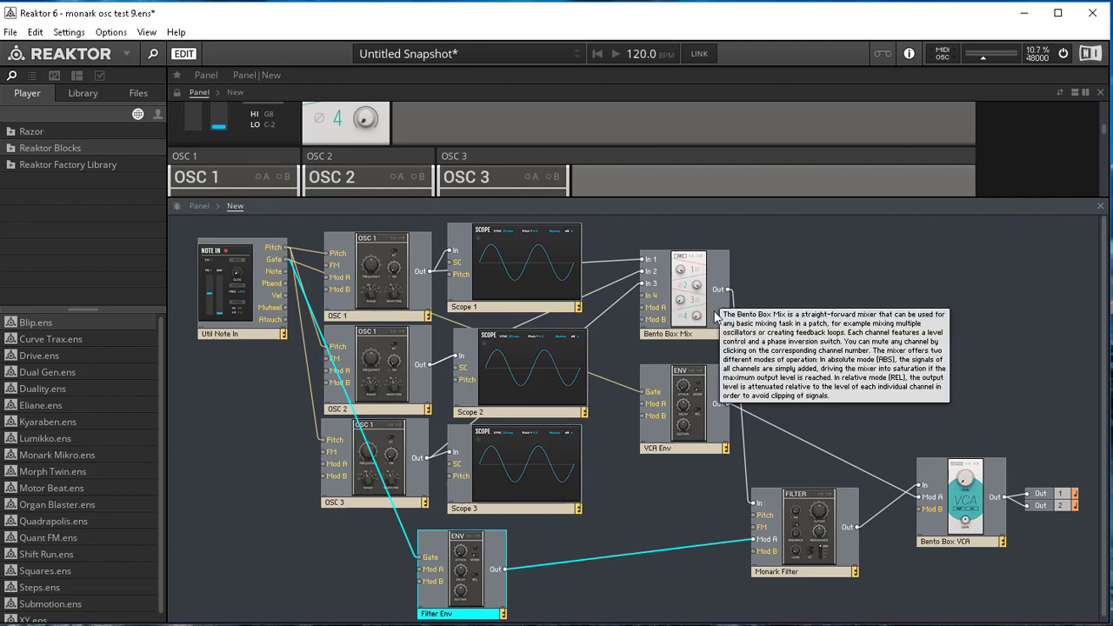
{"action": "scroll", "coordinate": [457, 161], "scroll_direction": "down", "scroll_amount": 1}
{"action": "scroll", "coordinate": [450, 155], "scroll_direction": "up", "scroll_amount": 2}
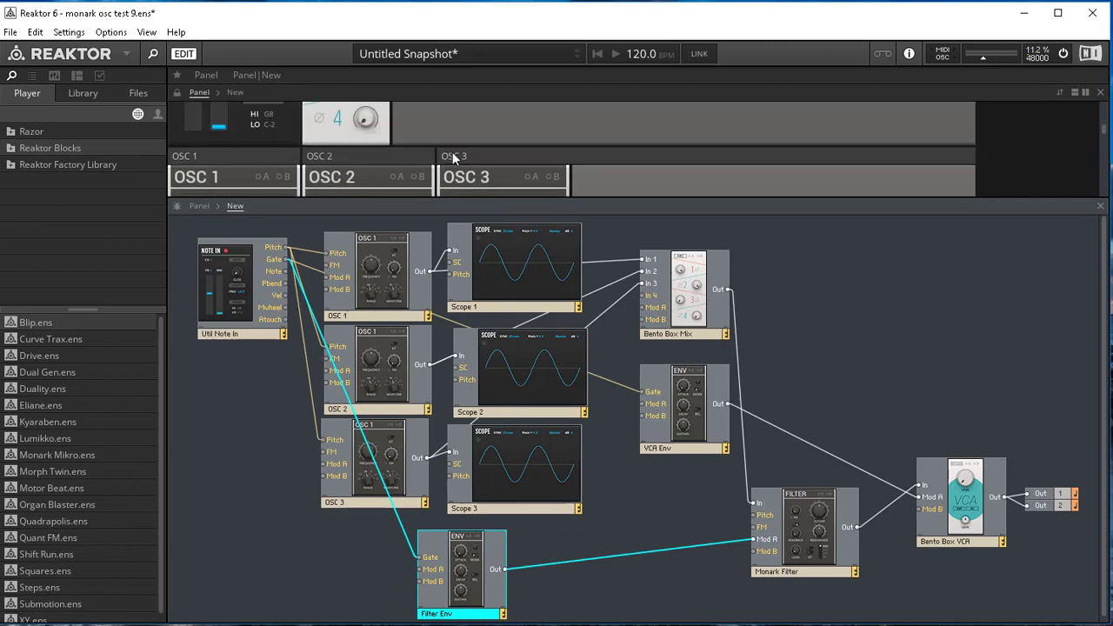
{"action": "scroll", "coordinate": [450, 157], "scroll_direction": "up", "scroll_amount": 1}
{"action": "scroll", "coordinate": [450, 157], "scroll_direction": "down", "scroll_amount": 1}
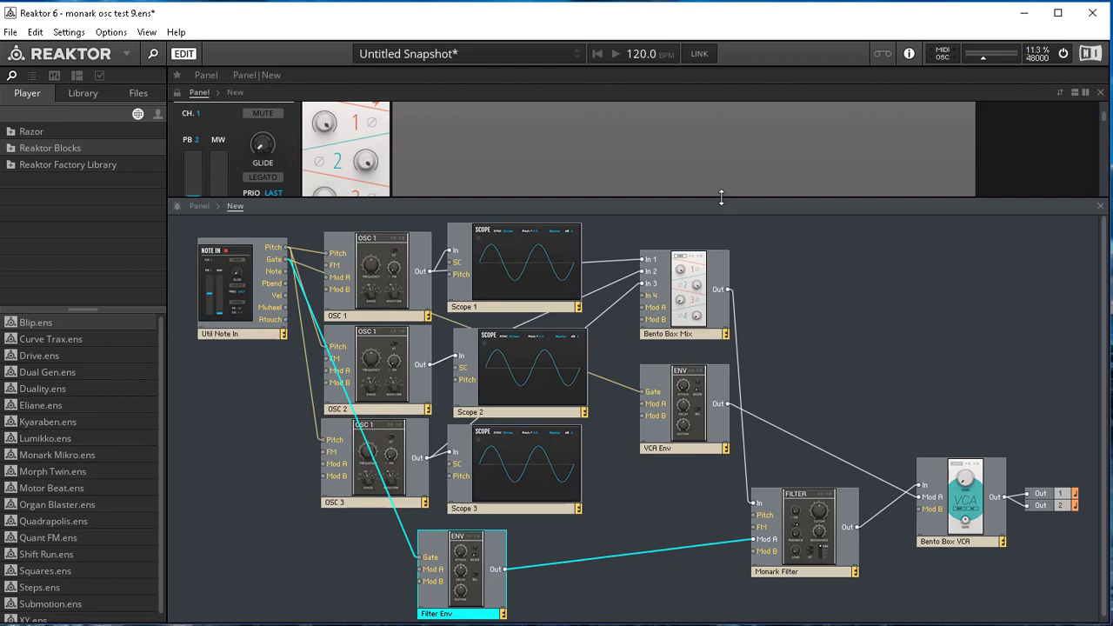
{"action": "left_click_drag", "start_coordinate": [638, 205], "coordinate": [636, 568]}
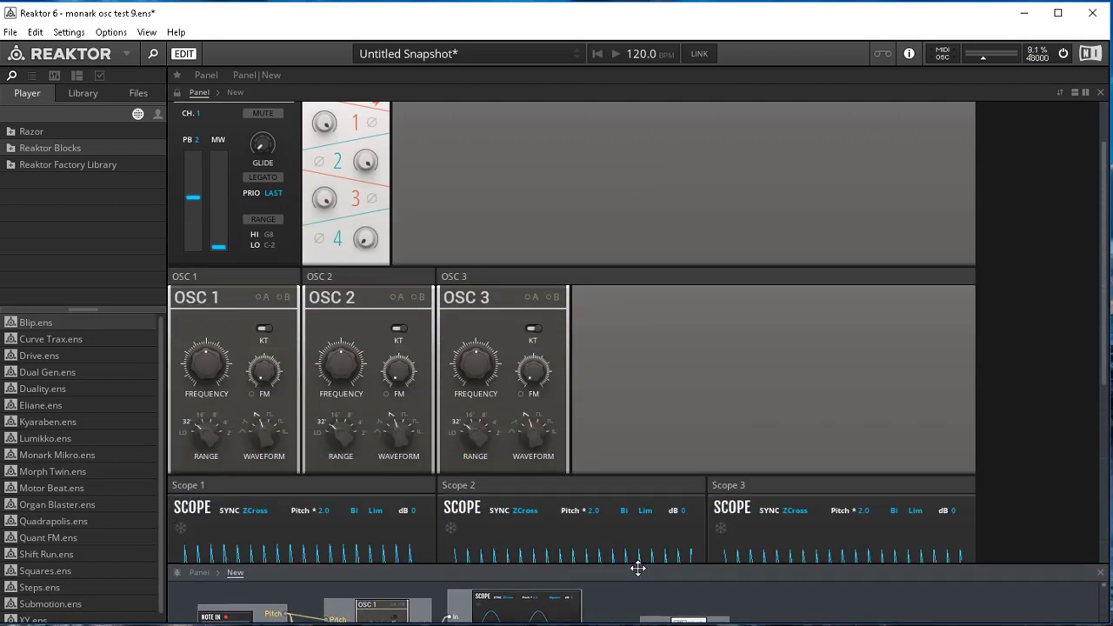
{"action": "scroll", "coordinate": [584, 299], "scroll_direction": "down", "scroll_amount": 3}
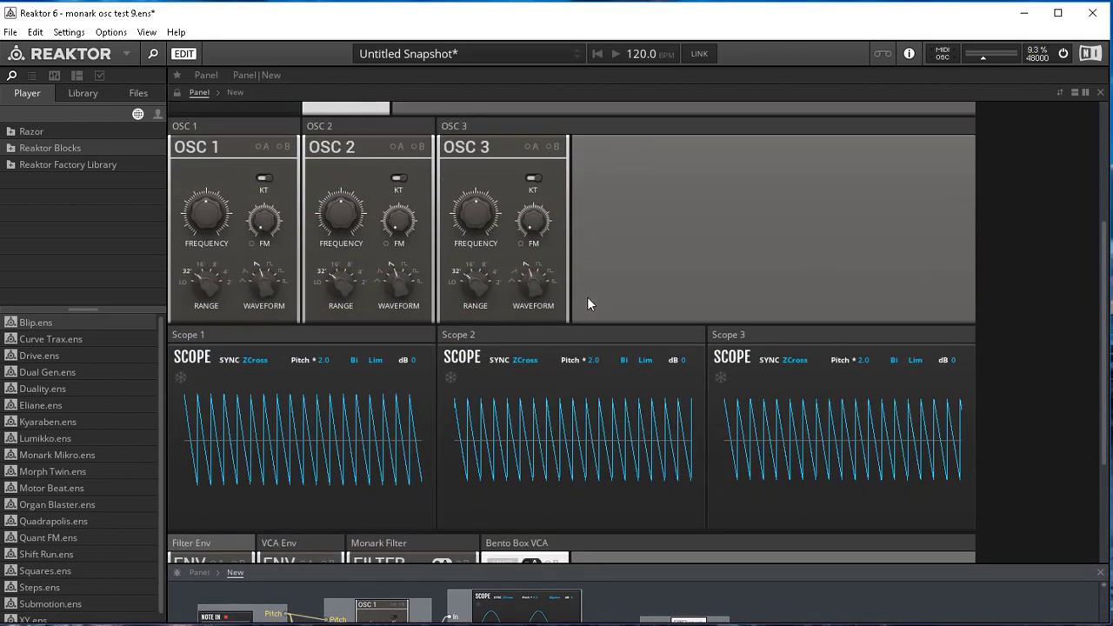
- Check the Range, Frequency and Waveform settings of the three oscillators and read the description of the oscillator model selector
{"action": "mouse_move", "coordinate": [229, 127]}
{"action": "mouse_move", "coordinate": [211, 280]}
{"action": "left_mouse_down"}
{"action": "mouse_move", "coordinate": [210, 267]}
{"action": "mouse_move", "coordinate": [213, 311]}
{"action": "mouse_move", "coordinate": [207, 283]}
{"action": "left_mouse_up"}
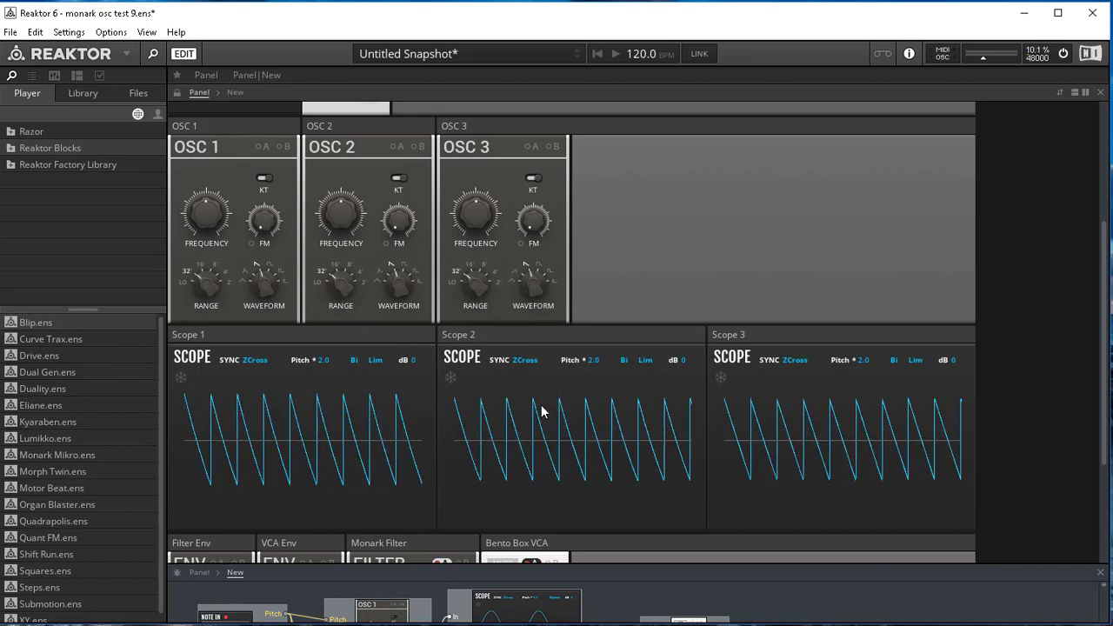
{"action": "mouse_move", "coordinate": [203, 218]}
{"action": "left_click_drag", "start_coordinate": [205, 217], "coordinate": [206, 214]}
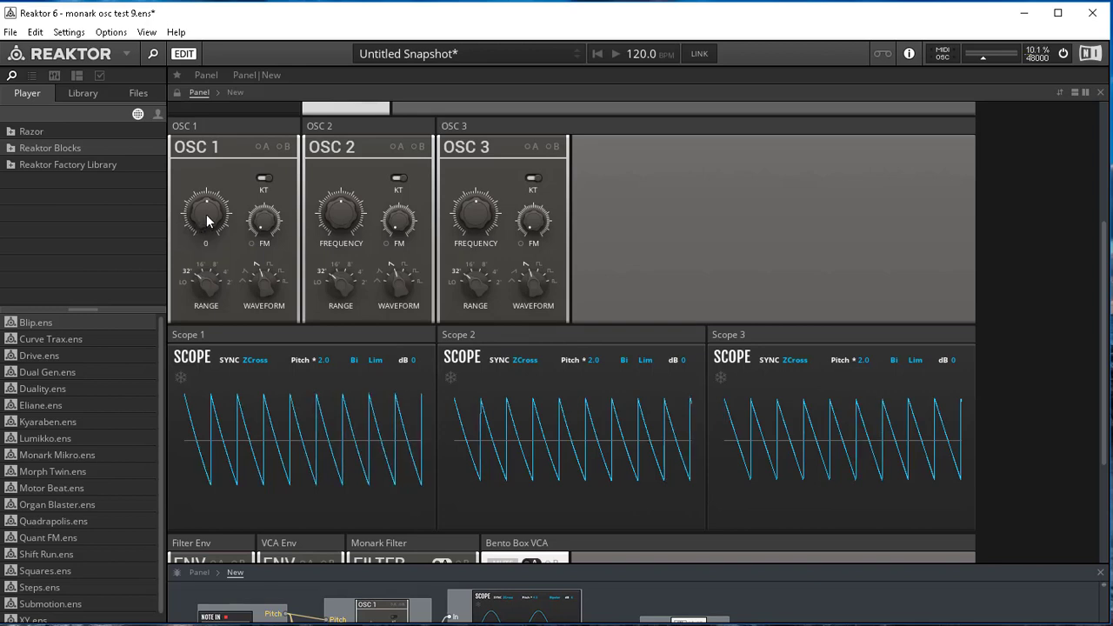
{"action": "mouse_move", "coordinate": [472, 217]}
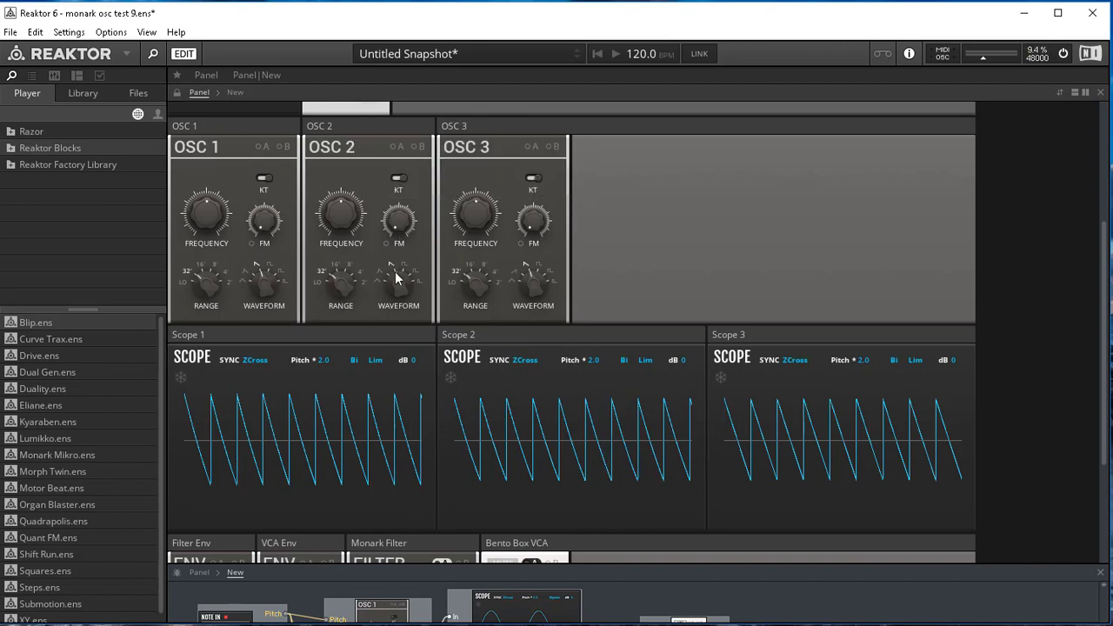
{"action": "mouse_move", "coordinate": [396, 276]}
{"action": "mouse_move", "coordinate": [350, 153]}
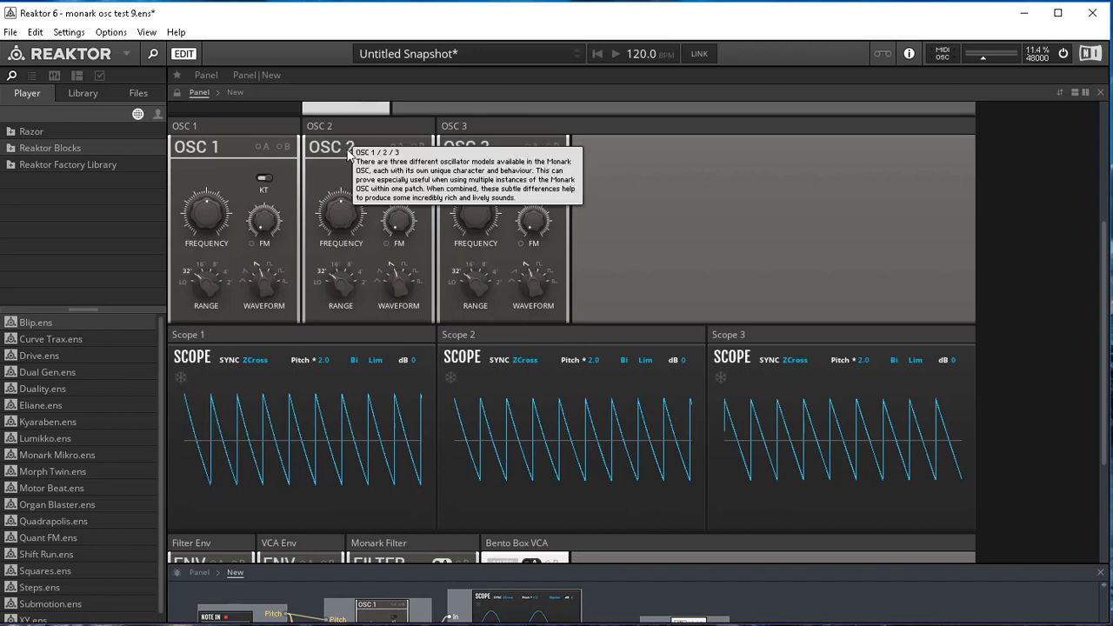
- Switch the OSC 2 block to the OSC 3 oscillator model
{"action": "left_click", "coordinate": [475, 333]}
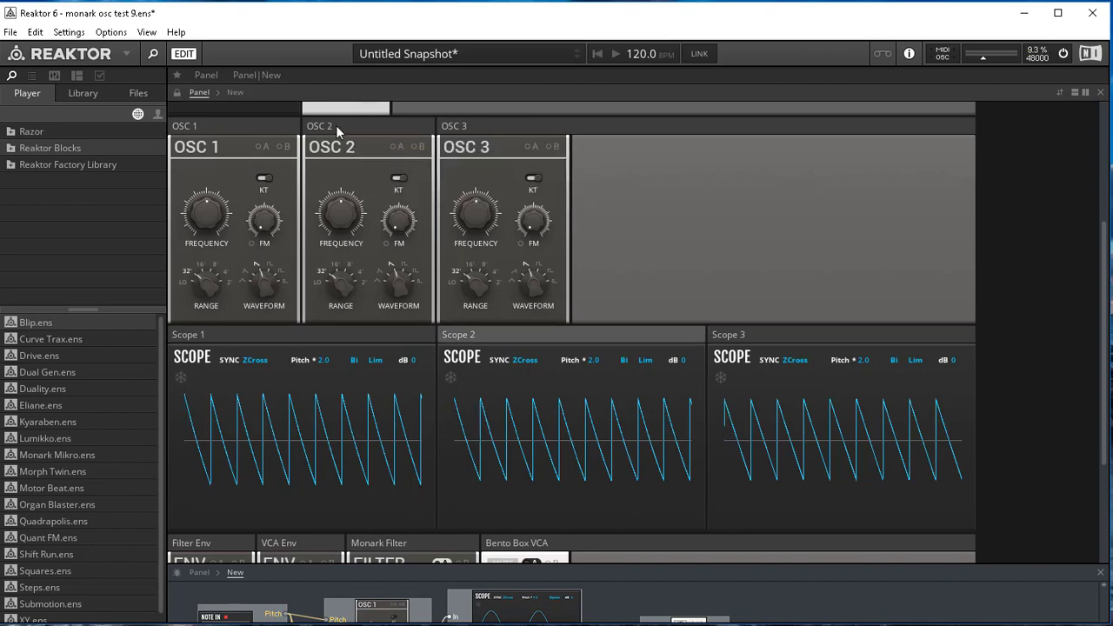
{"action": "mouse_move", "coordinate": [329, 127]}
{"action": "mouse_move", "coordinate": [340, 155]}
{"action": "left_click", "coordinate": [342, 151]}
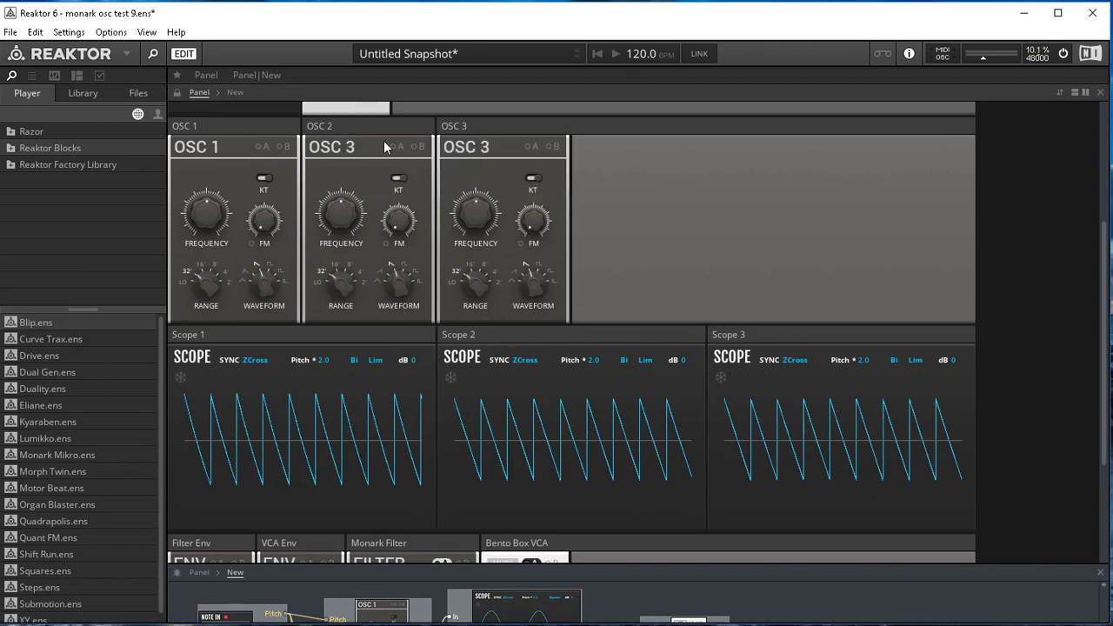
- Switch both the OSC 2 and OSC 3 blocks to the OSC 1 oscillator model
{"action": "mouse_move", "coordinate": [342, 149]}
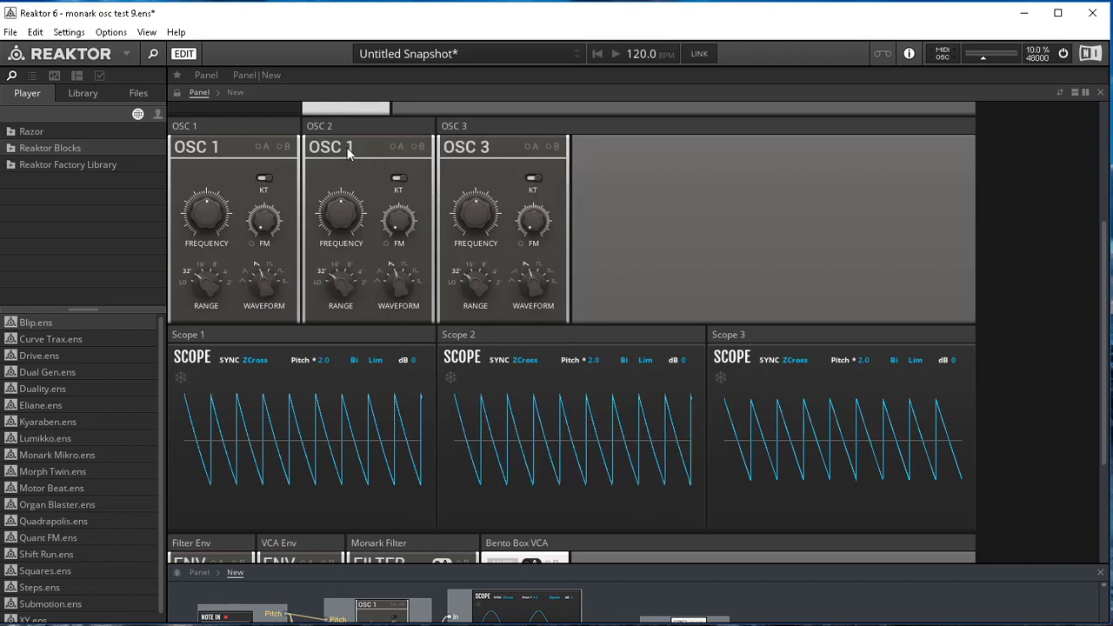
{"action": "left_click", "coordinate": [348, 150]}
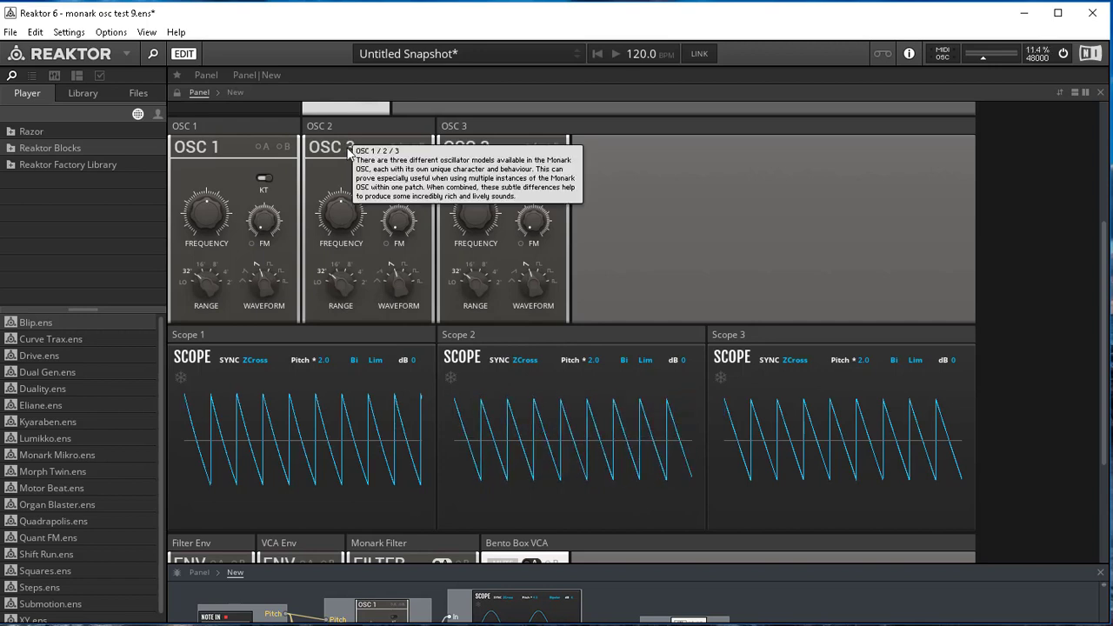
{"action": "left_click", "coordinate": [348, 149]}
{"action": "left_click", "coordinate": [465, 150]}
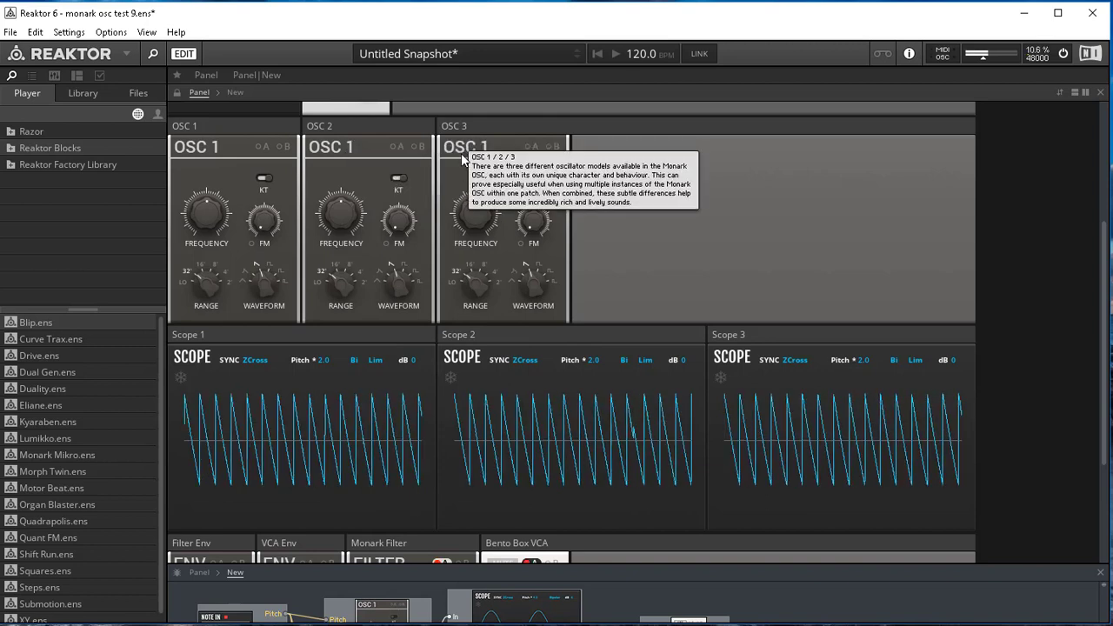
- Switch the OSC 2 block to the OSC 2 oscillator model and set its waveform to triangle
{"action": "left_click", "coordinate": [344, 149]}
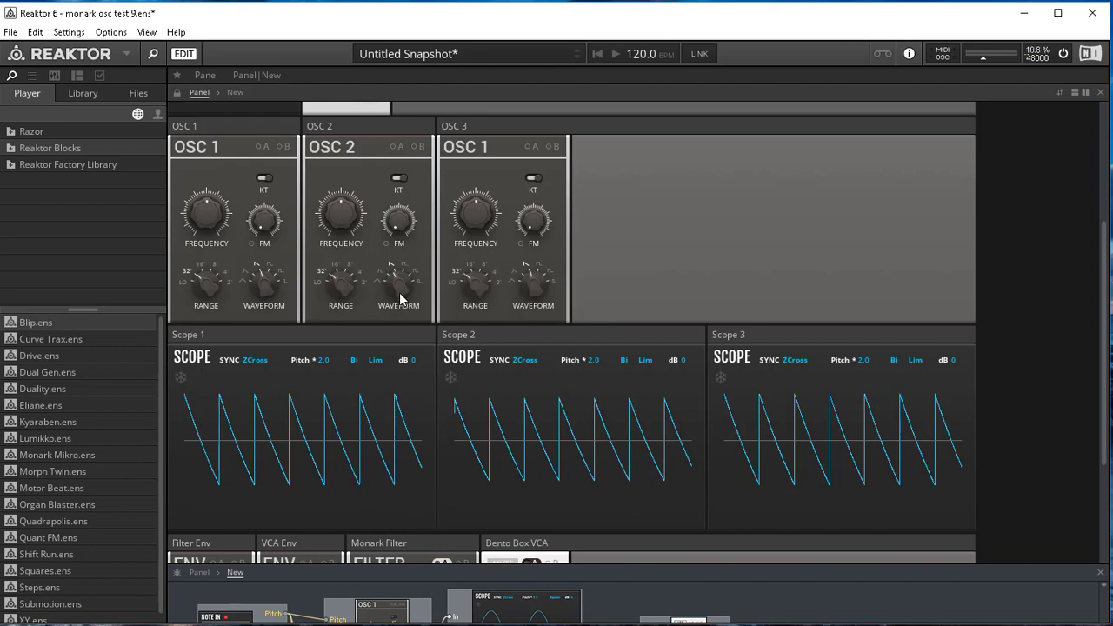
{"action": "left_click_drag", "start_coordinate": [401, 299], "coordinate": [402, 317]}
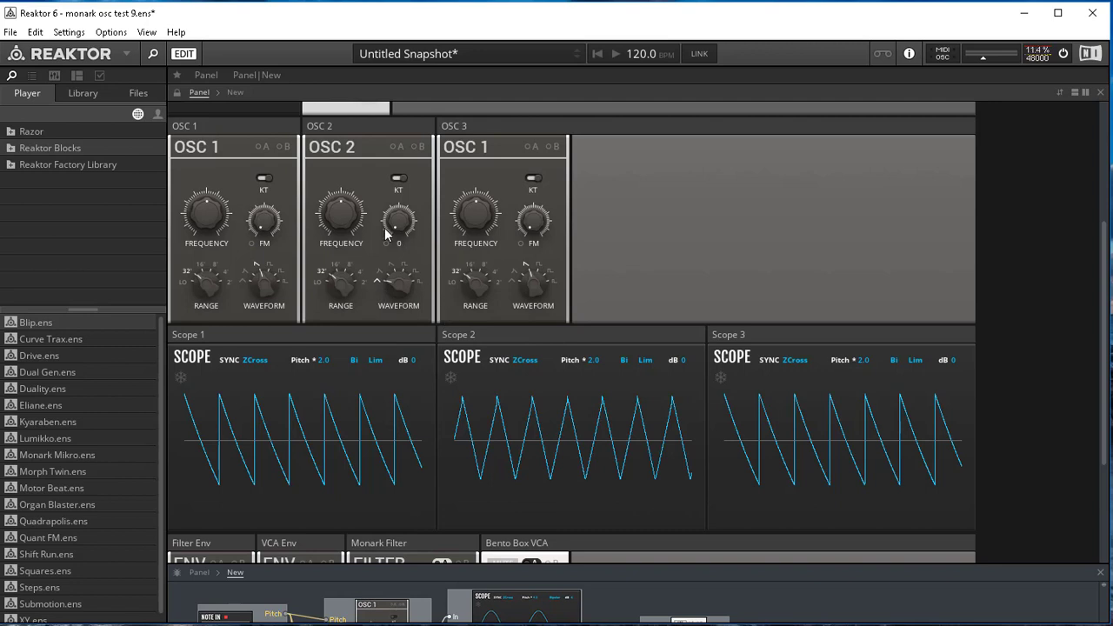
- Return the OSC 2 block to the OSC 1 model and set the OSC 1 and OSC 3 blocks' waveforms to triangle
{"action": "left_click", "coordinate": [336, 156]}
{"action": "left_click", "coordinate": [335, 155]}
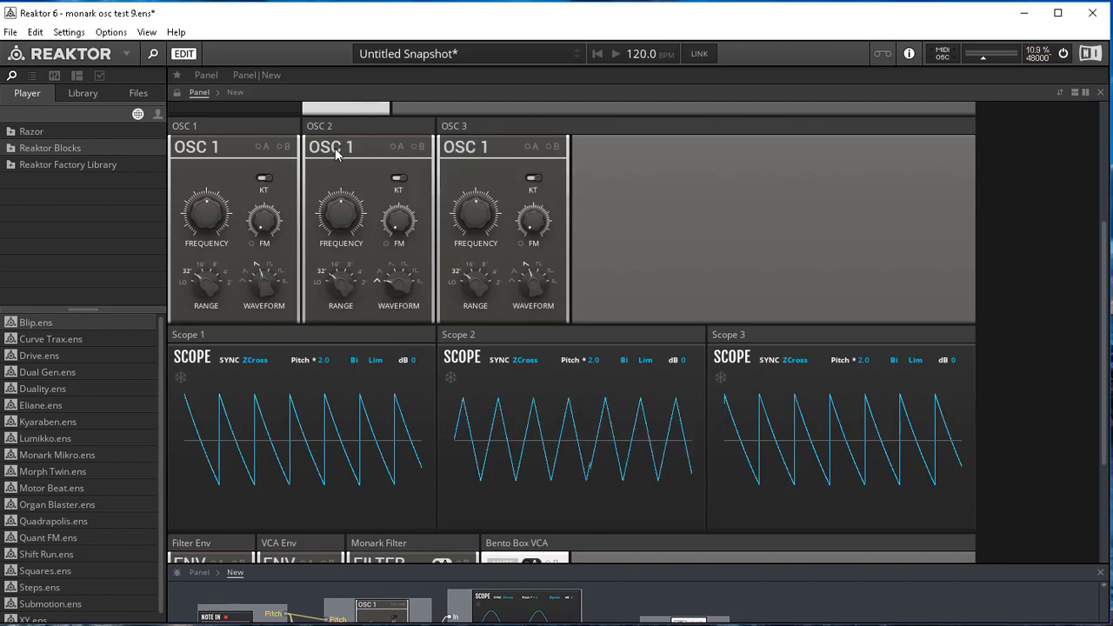
{"action": "left_click_drag", "start_coordinate": [269, 288], "coordinate": [261, 328]}
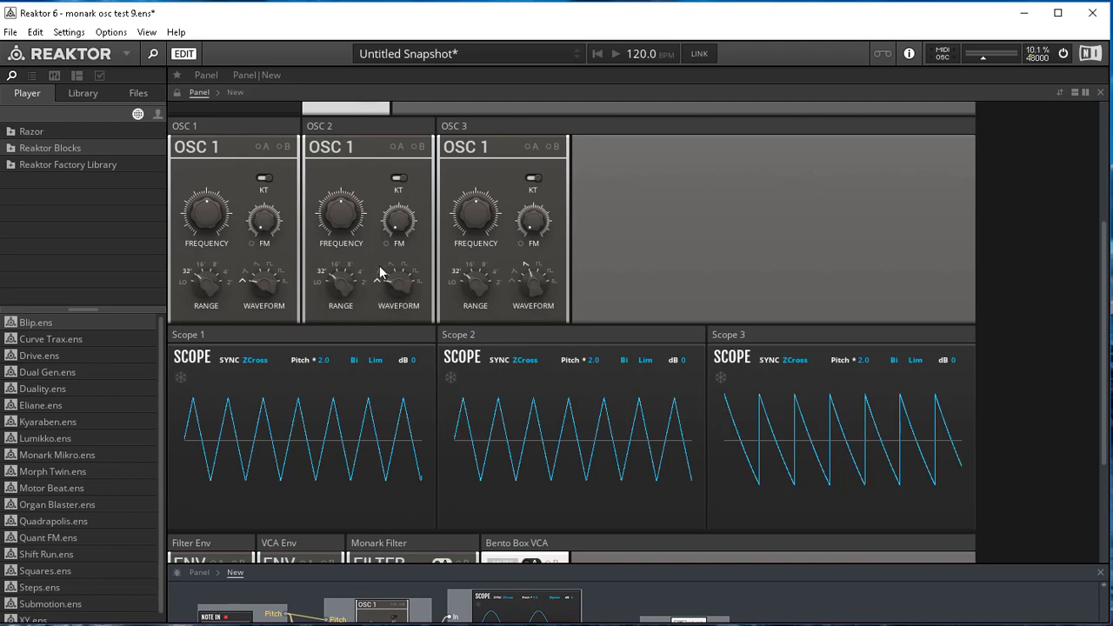
{"action": "left_click_drag", "start_coordinate": [526, 279], "coordinate": [533, 326]}
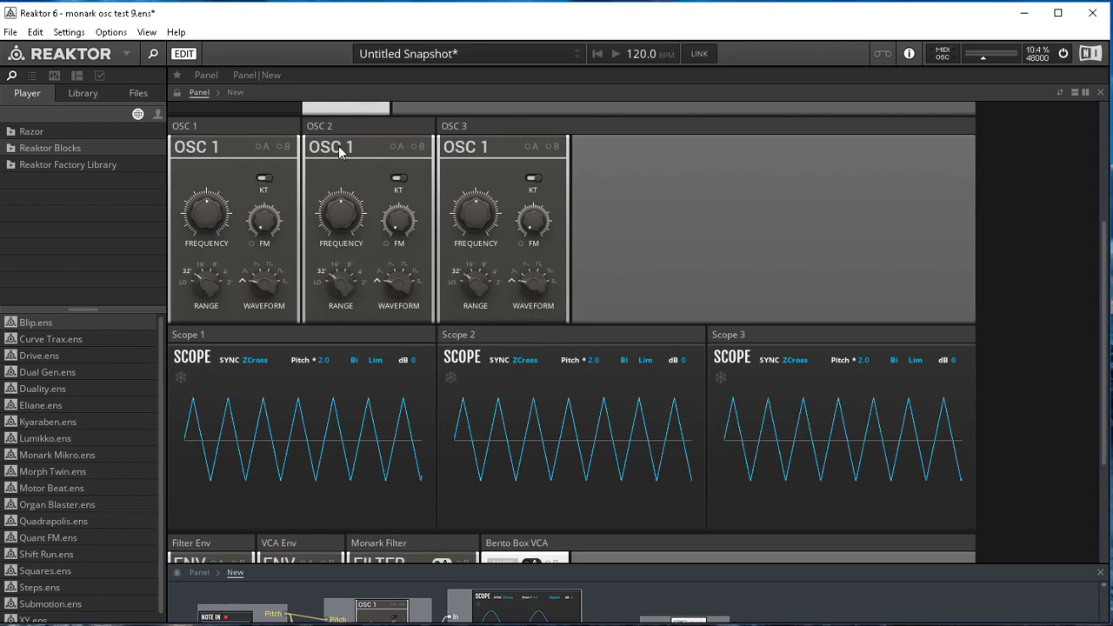
- Cycle the OSC 2 block through its oscillator models to compare them, ending on the OSC 3 model
{"action": "mouse_move", "coordinate": [339, 145]}
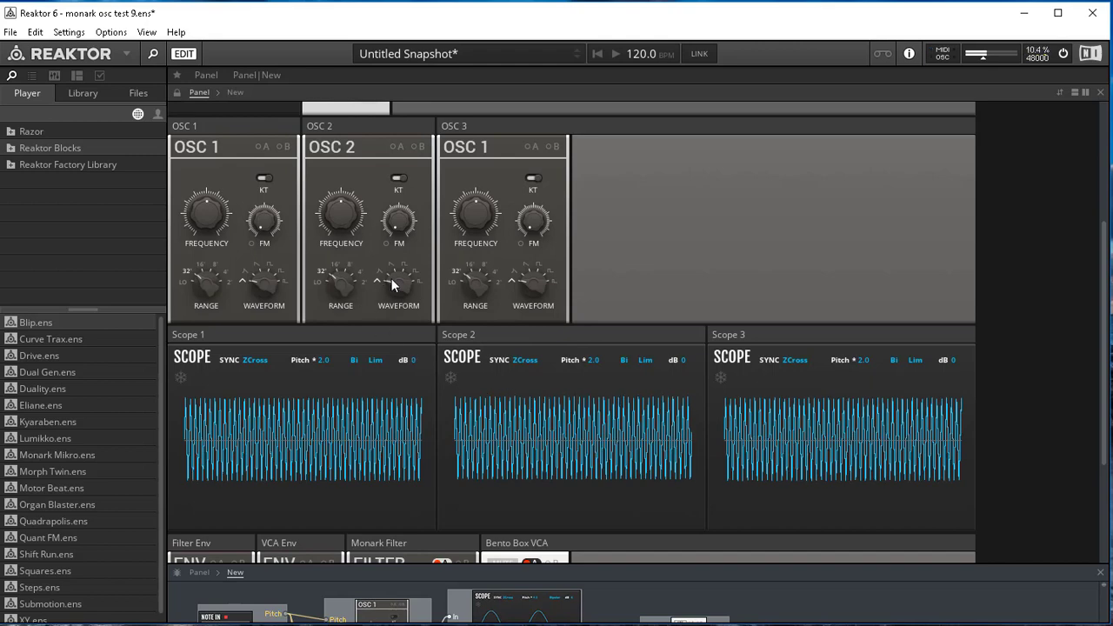
{"action": "left_click", "coordinate": [341, 148]}
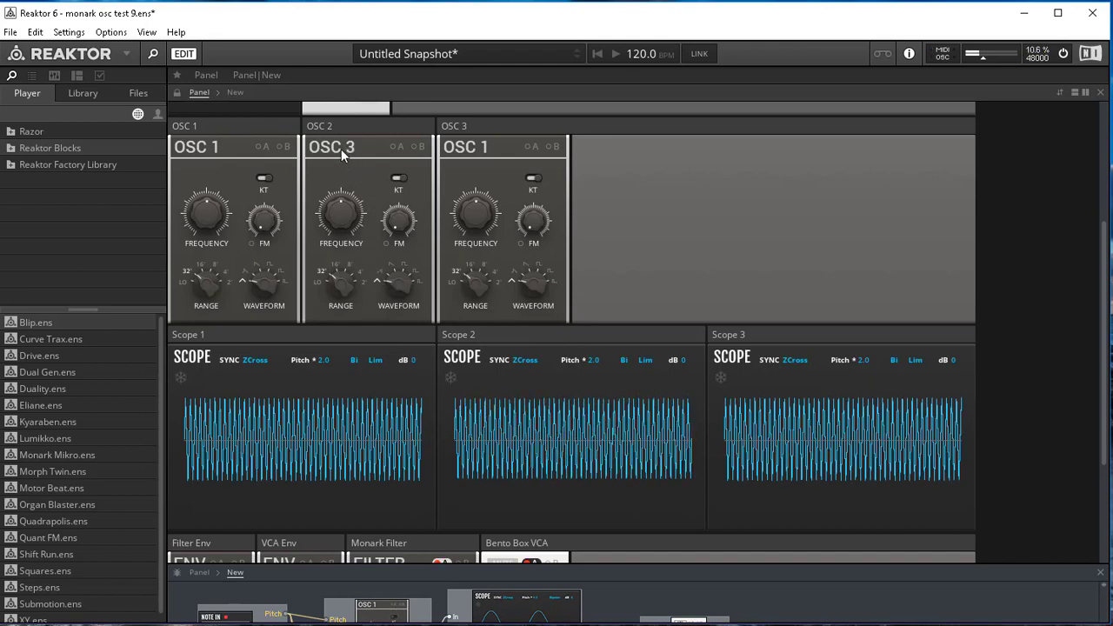
{"action": "left_click", "coordinate": [341, 148]}
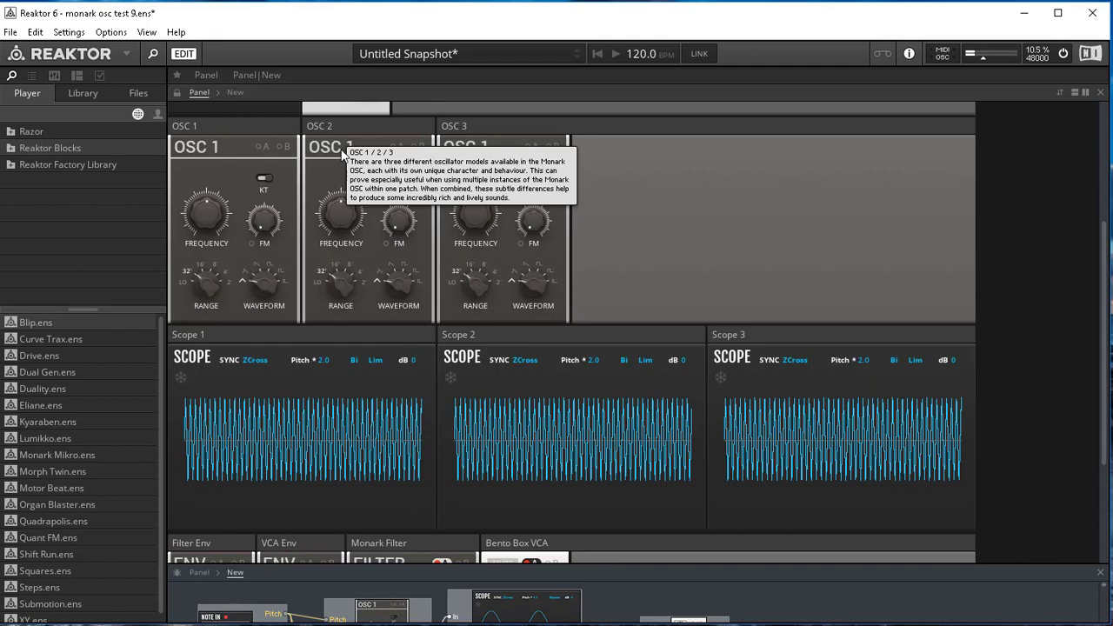
{"action": "left_click", "coordinate": [339, 148]}
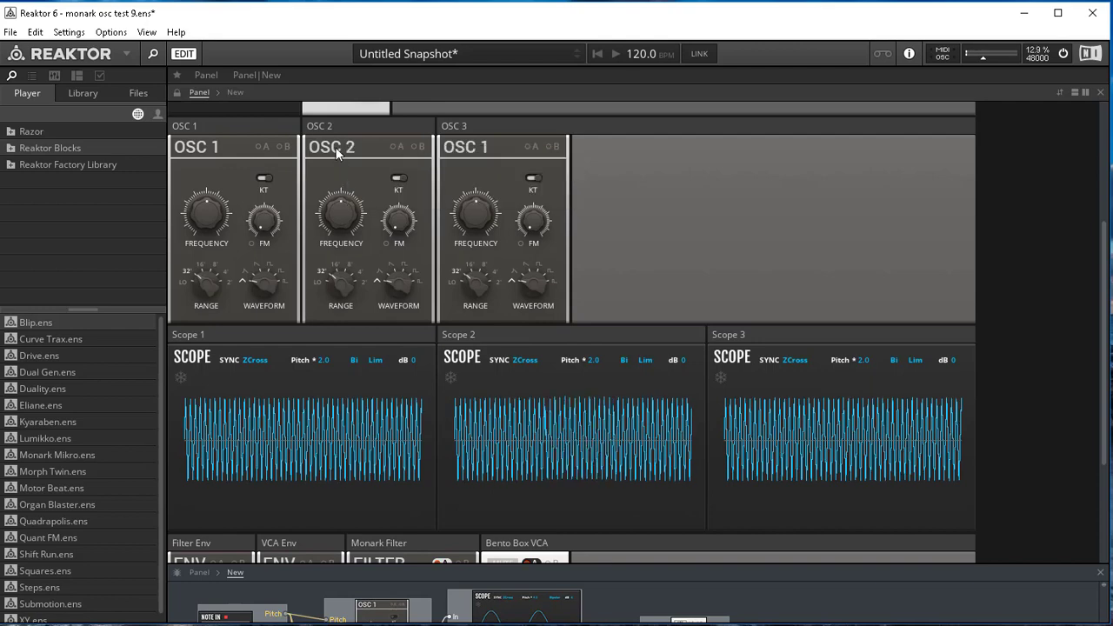
{"action": "left_click", "coordinate": [338, 150]}
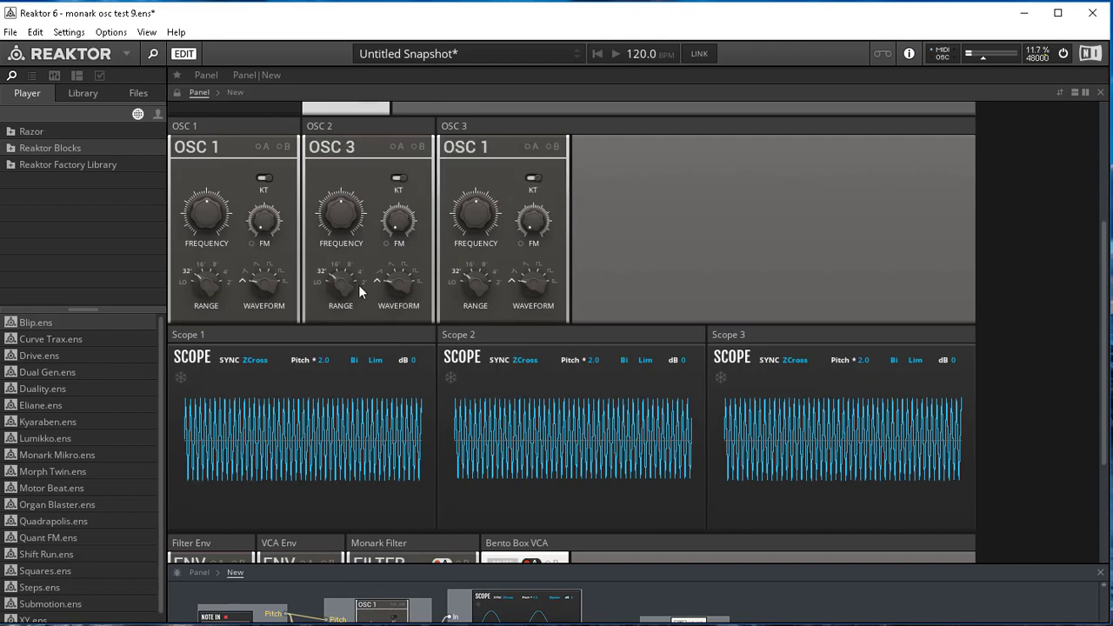
- Set the waveform of all three oscillator blocks to the second shape, the one next to triangle
{"action": "left_click_drag", "start_coordinate": [395, 285], "coordinate": [397, 275]}
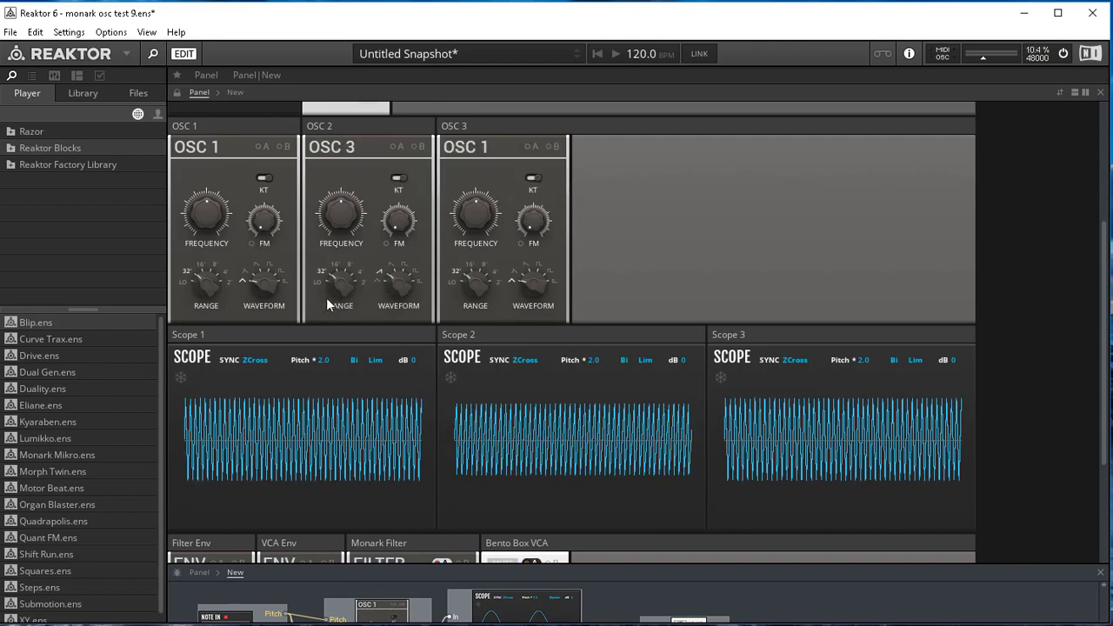
{"action": "left_click_drag", "start_coordinate": [270, 290], "coordinate": [264, 280]}
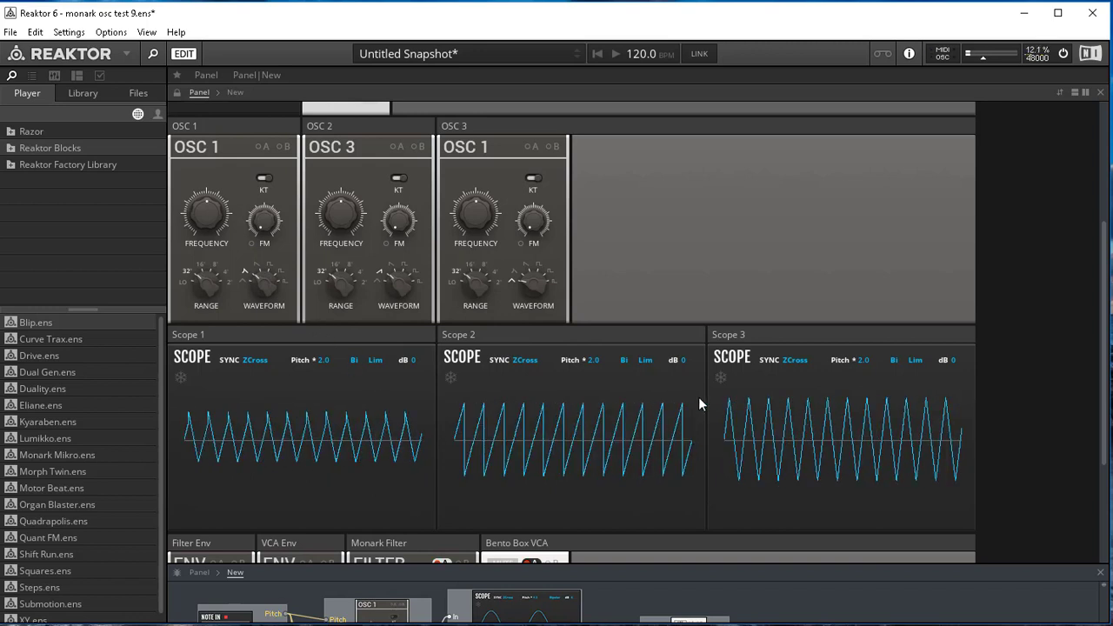
{"action": "left_click_drag", "start_coordinate": [530, 280], "coordinate": [527, 287]}
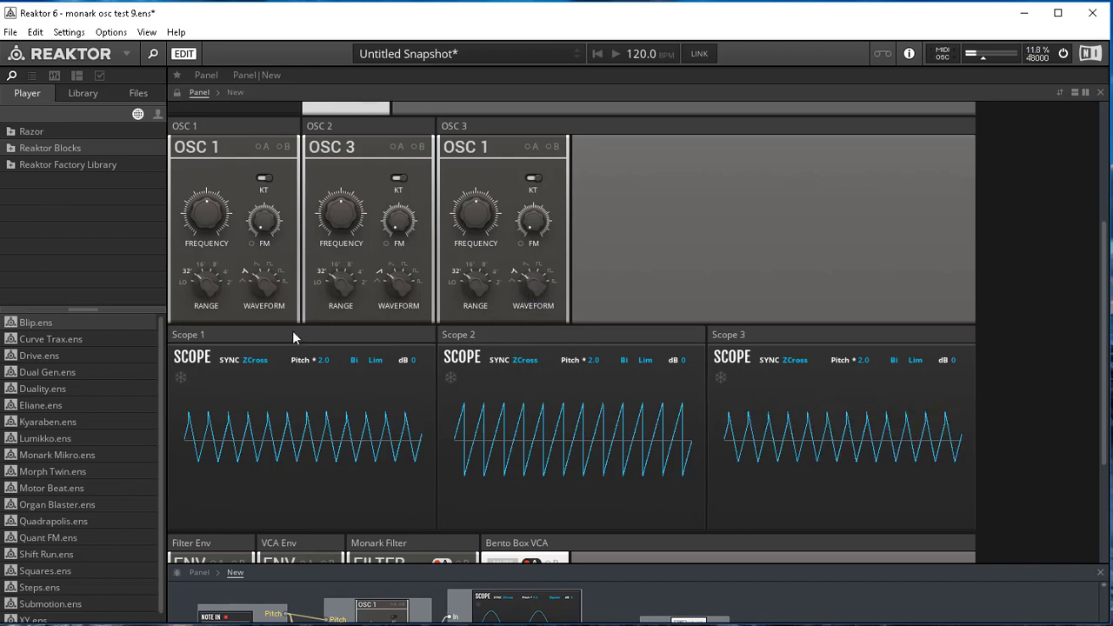
- Switch the OSC 3 block to the OSC 3 model, then set OSC 1 and OSC 2 to square and OSC 3 to wide pulse
{"action": "left_click", "coordinate": [469, 150]}
{"action": "left_click", "coordinate": [469, 150]}
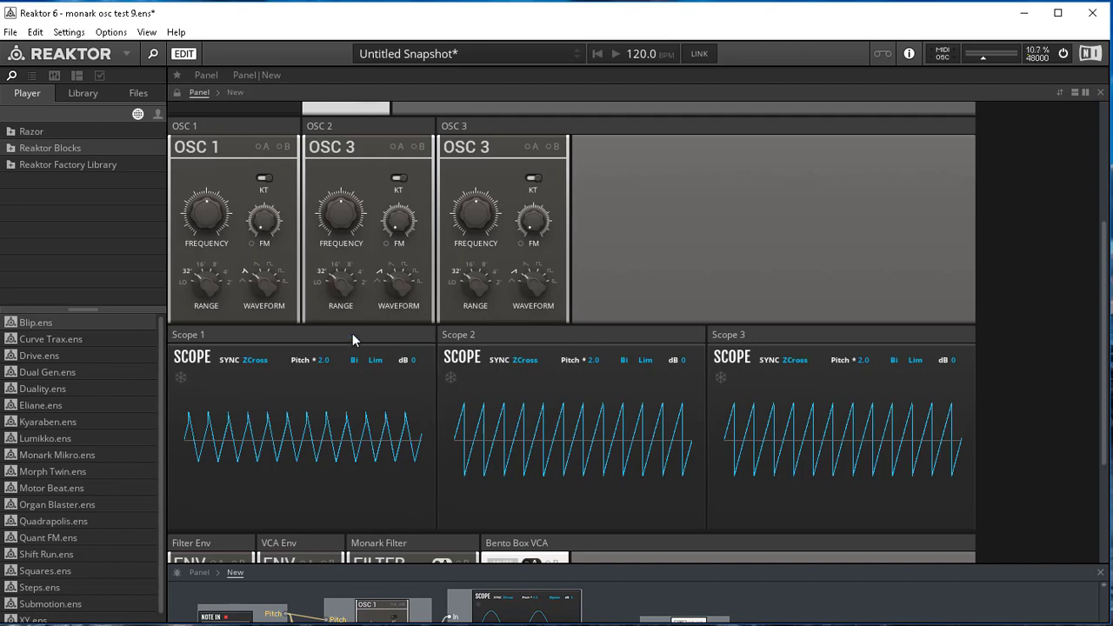
{"action": "left_click_drag", "start_coordinate": [401, 276], "coordinate": [404, 252]}
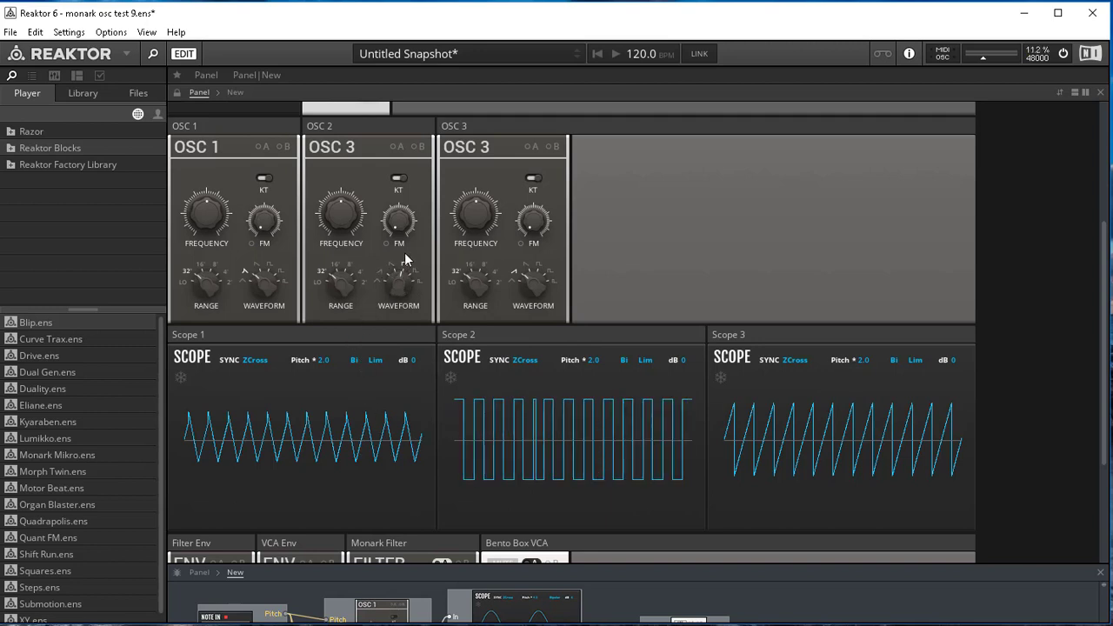
{"action": "left_click_drag", "start_coordinate": [270, 280], "coordinate": [266, 266]}
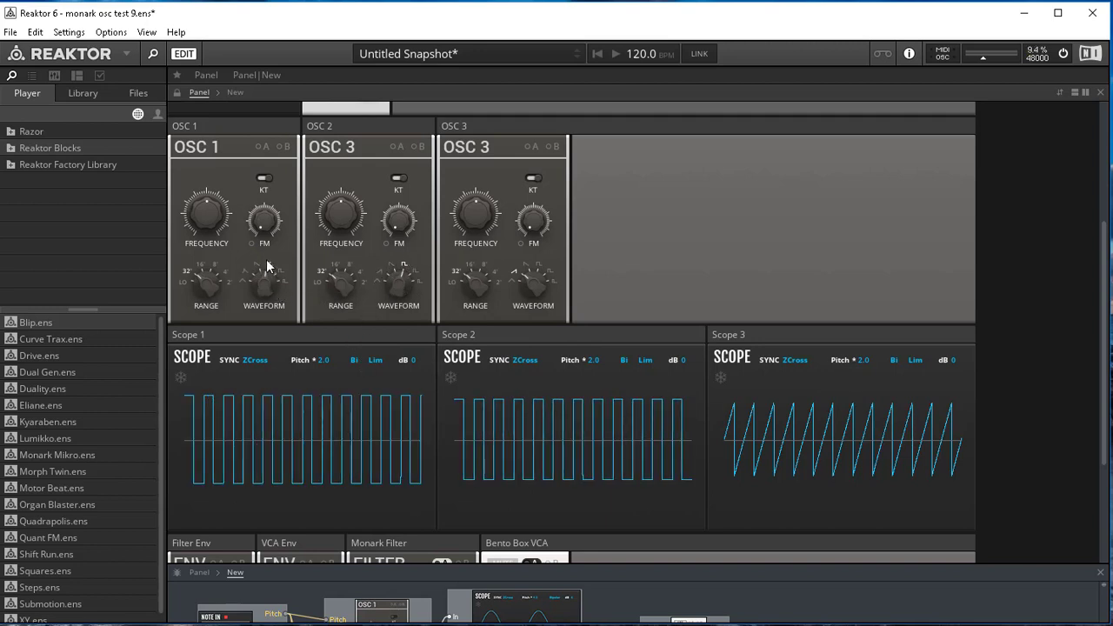
{"action": "left_click_drag", "start_coordinate": [534, 265], "coordinate": [534, 241]}
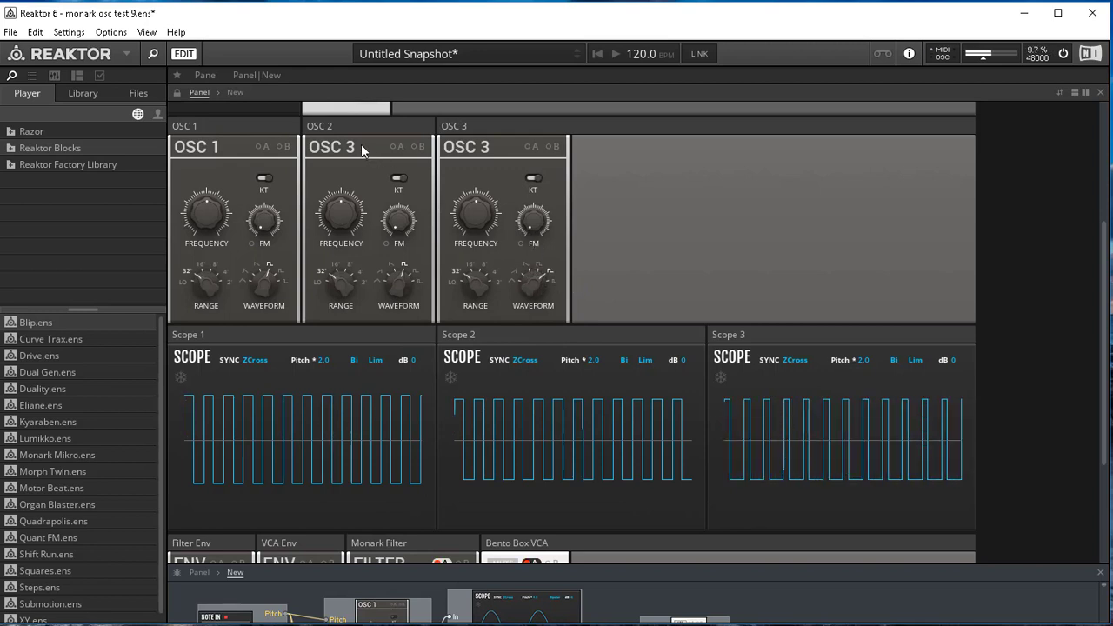
- Set the OSC 2 block to the OSC 2 model and advance all three blocks' waveforms through wide pulse to narrow pulse, the last shape
{"action": "left_click_drag", "start_coordinate": [266, 285], "coordinate": [266, 277]}
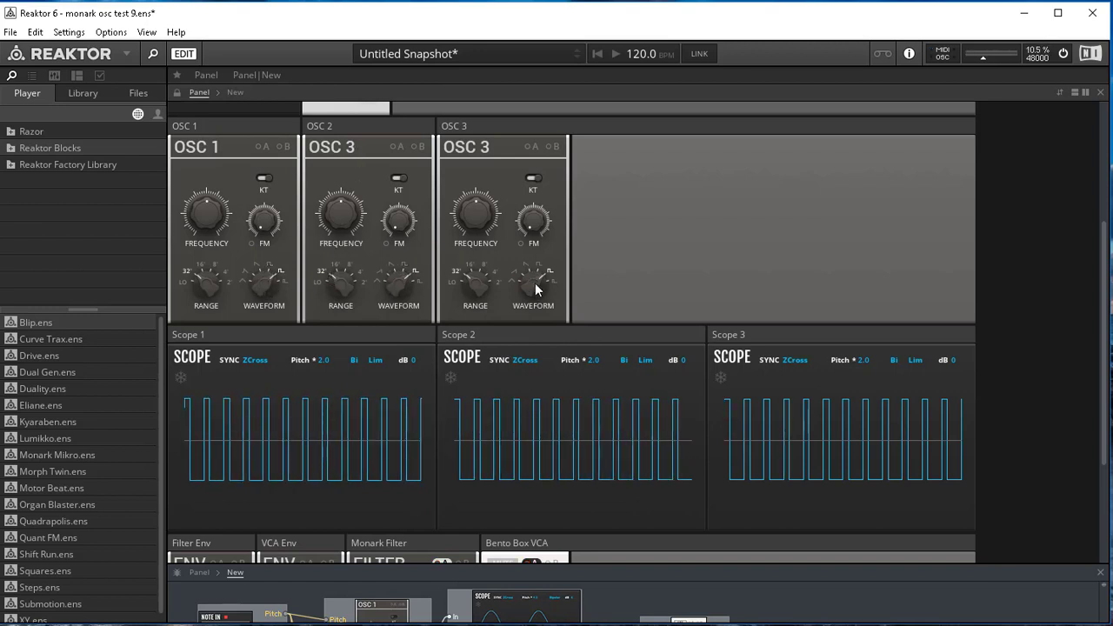
{"action": "left_click_drag", "start_coordinate": [535, 283], "coordinate": [535, 274]}
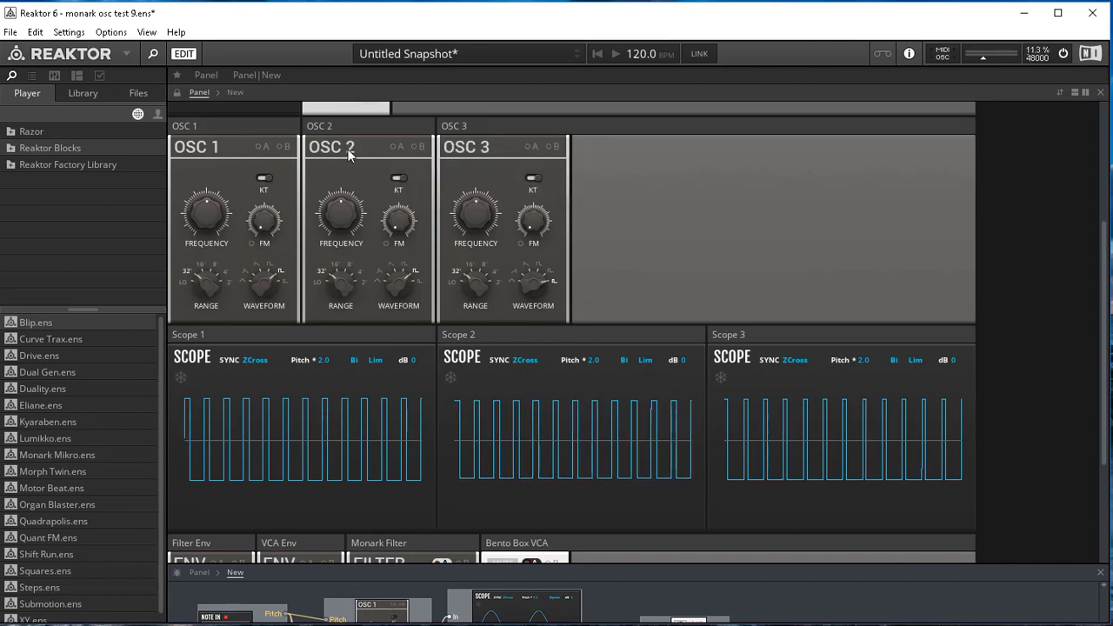
{"action": "mouse_move", "coordinate": [350, 154]}
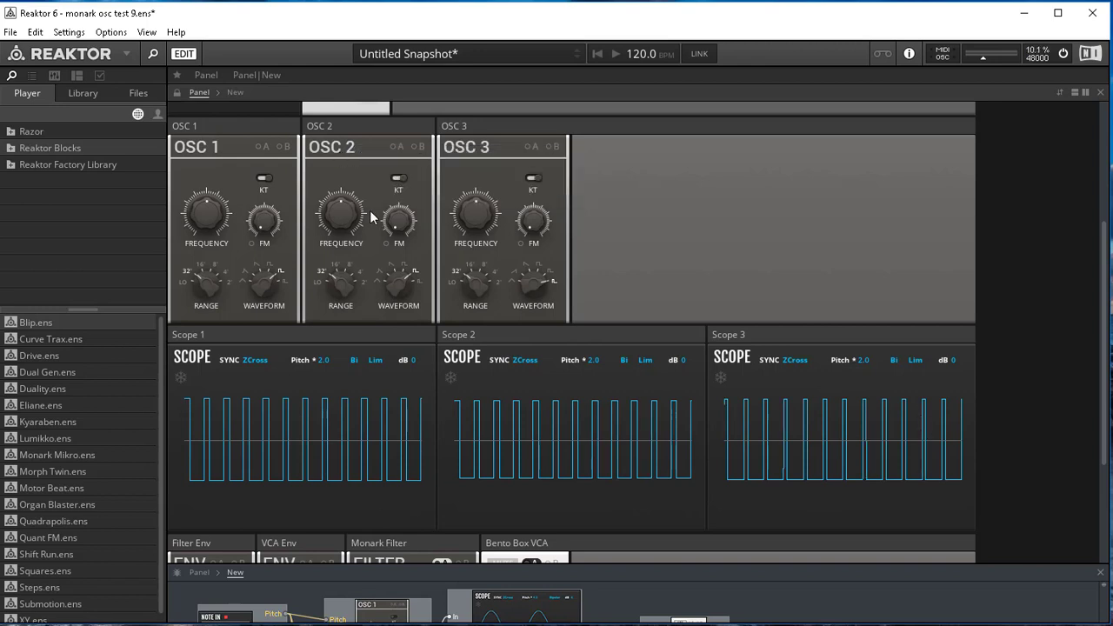
{"action": "left_click_drag", "start_coordinate": [391, 285], "coordinate": [389, 263]}
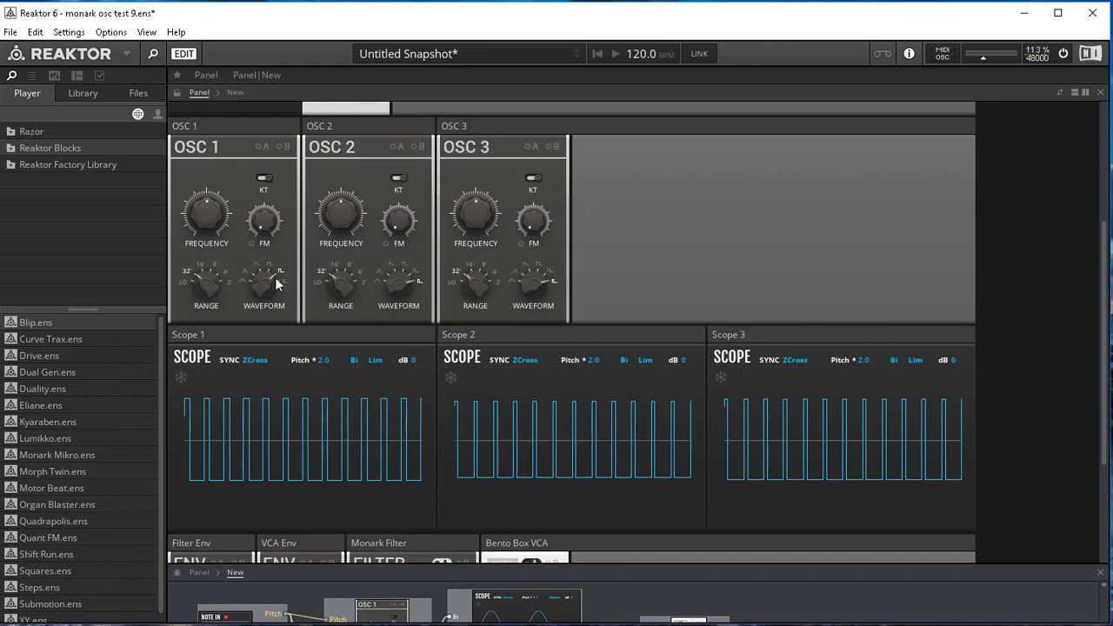
{"action": "left_click_drag", "start_coordinate": [263, 279], "coordinate": [264, 258]}
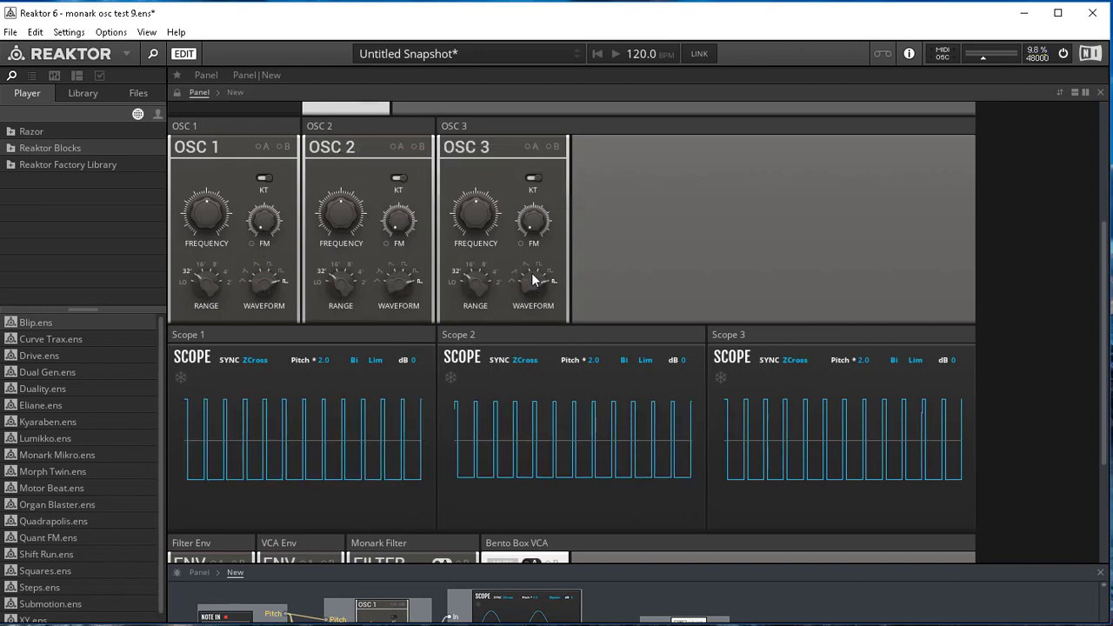
- Cycle the OSC 2 block through its oscillator models on the narrow pulse to compare them, ending on the OSC 2 model
{"action": "left_click", "coordinate": [353, 149]}
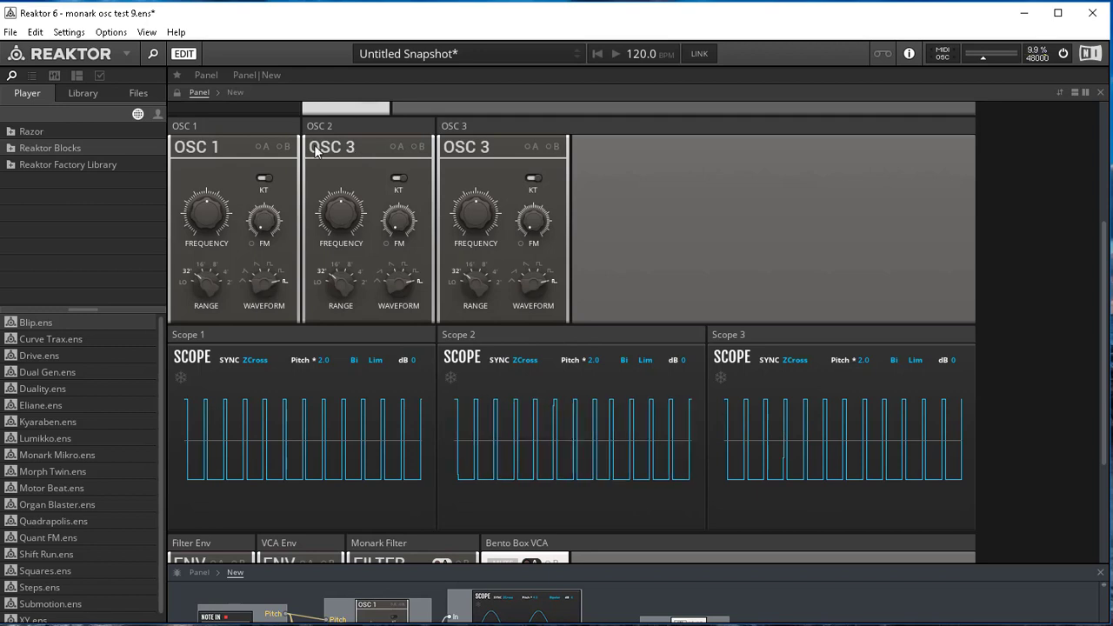
{"action": "left_click", "coordinate": [321, 151]}
{"action": "left_click", "coordinate": [321, 149]}
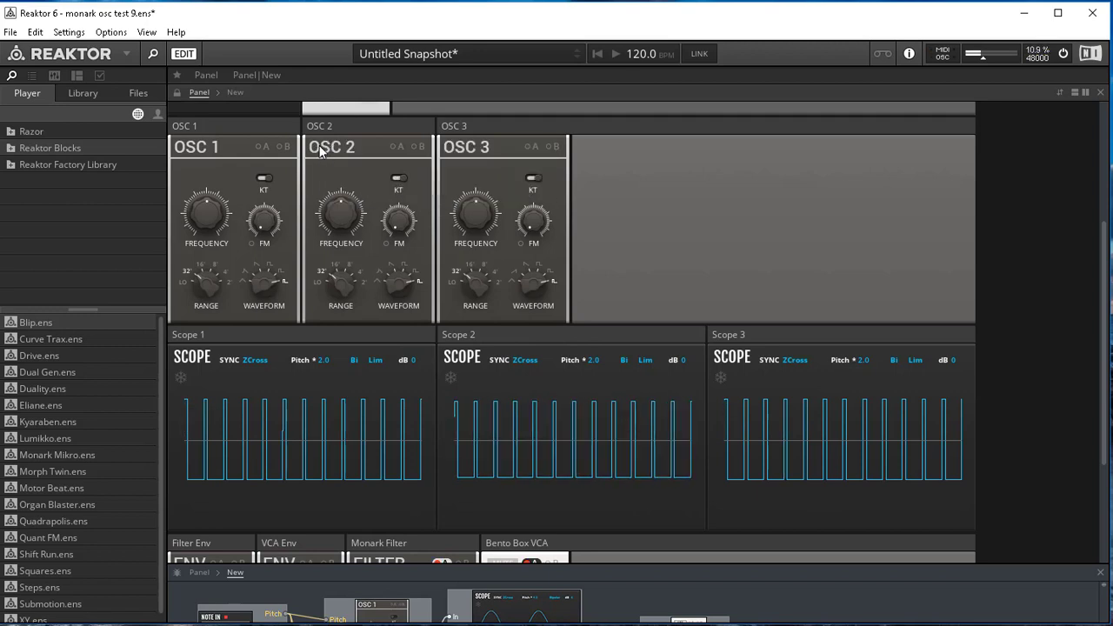